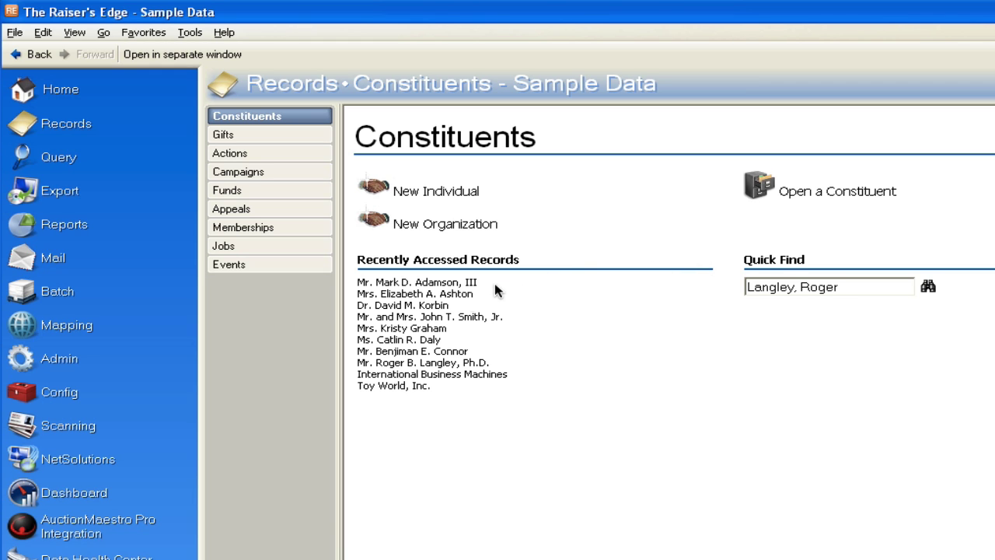
- Review two recent constituent records, noting the Board Member alert and the Finance committee attribute
click(451, 300)
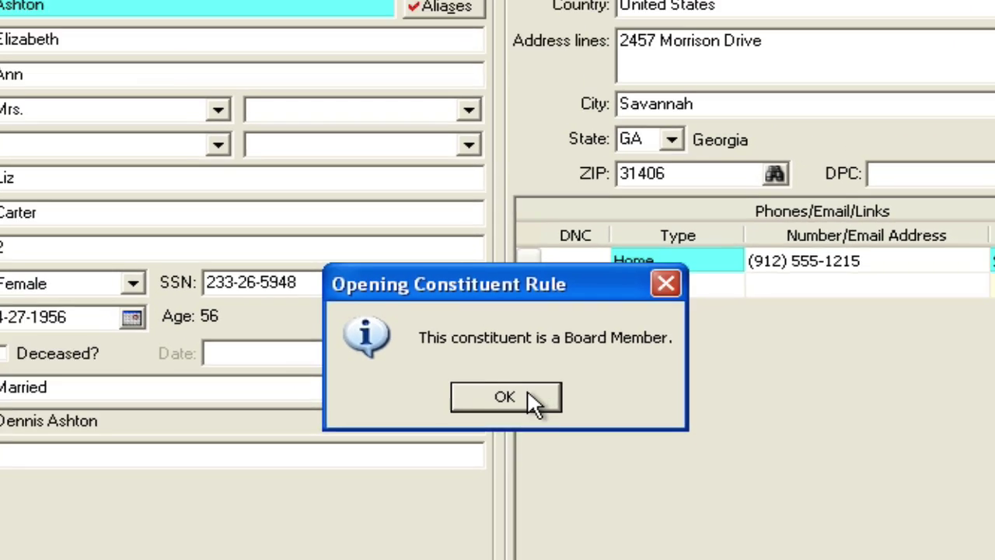
click(527, 389)
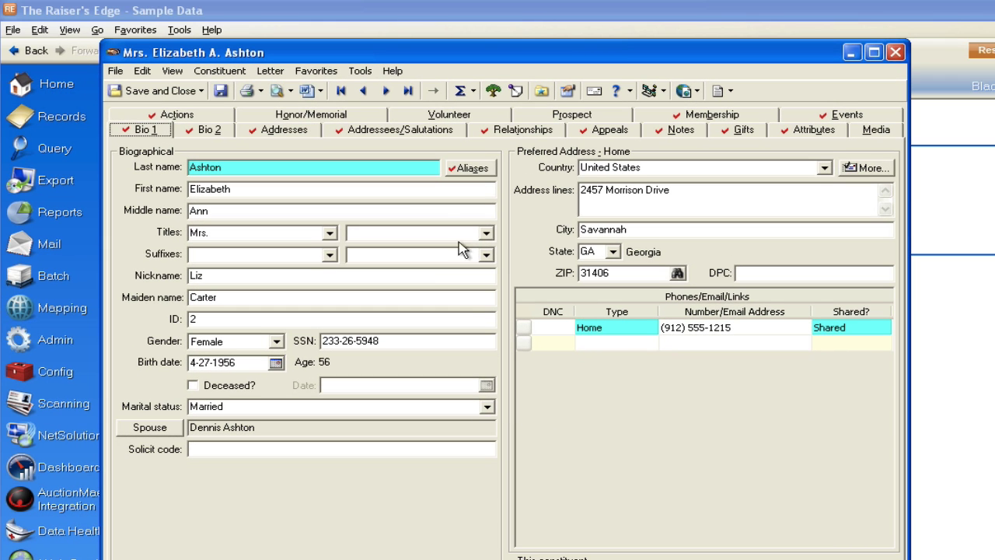
click(152, 91)
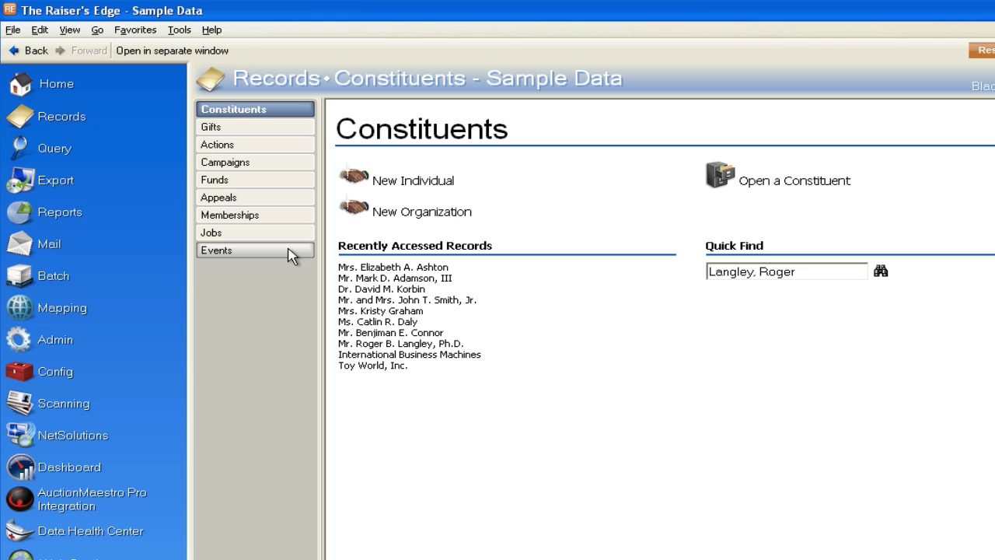
click(420, 279)
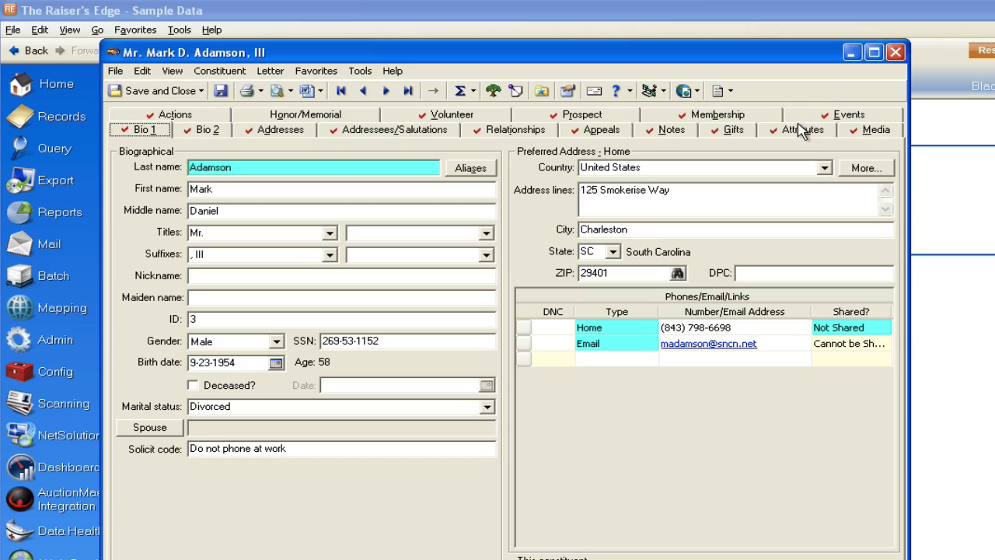
click(800, 131)
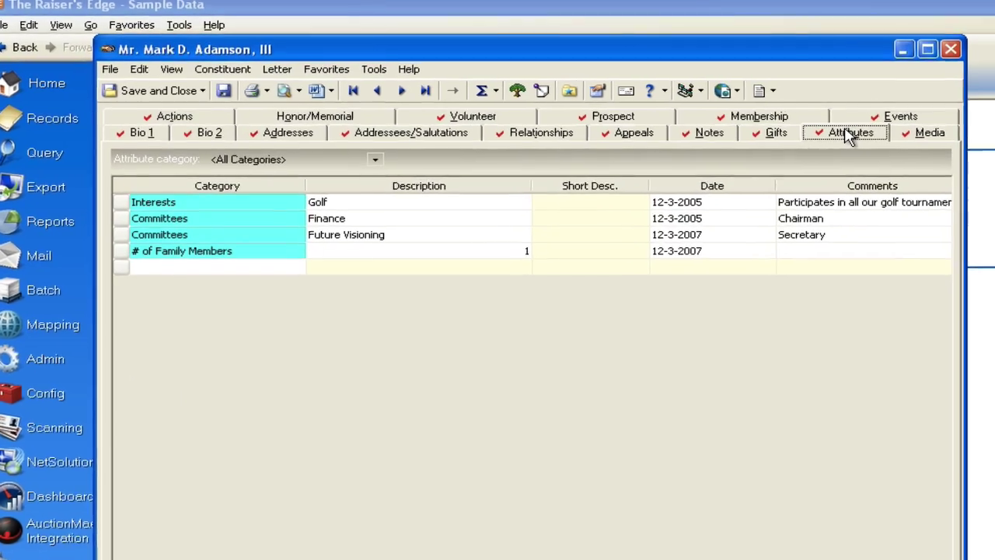
click(105, 248)
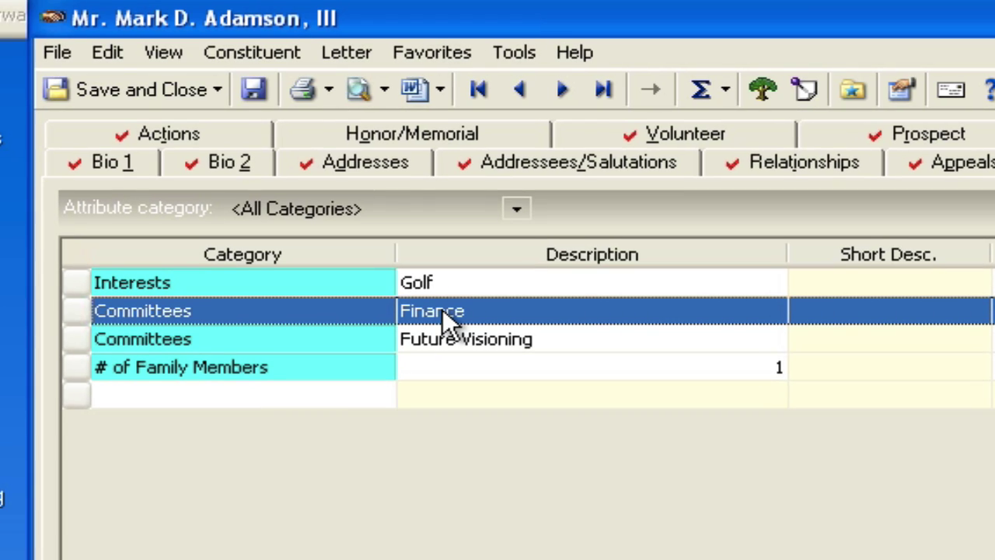
click(158, 87)
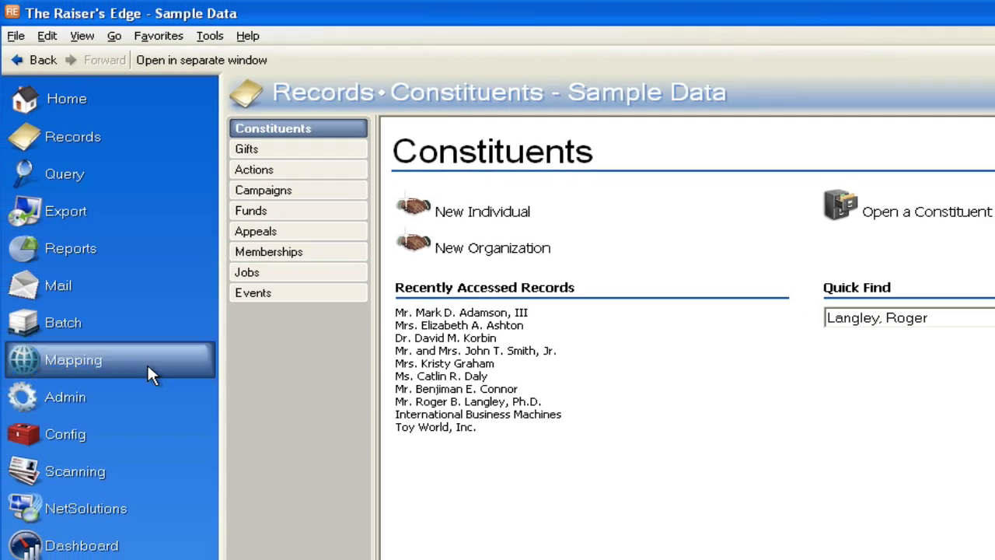
- Start a new Opening Constituent Rule under Config > Business Rules > User defined rules > Constituent
click(98, 434)
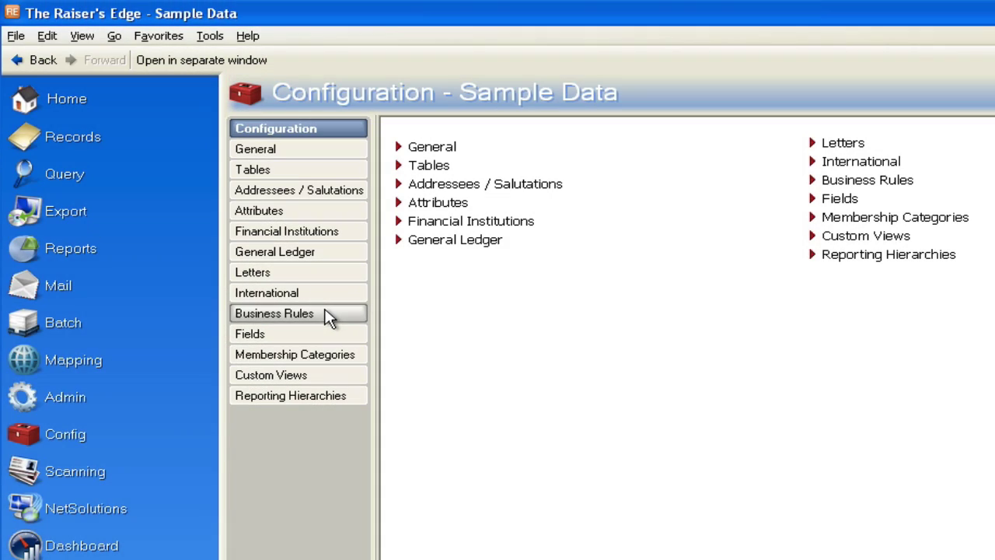
click(327, 314)
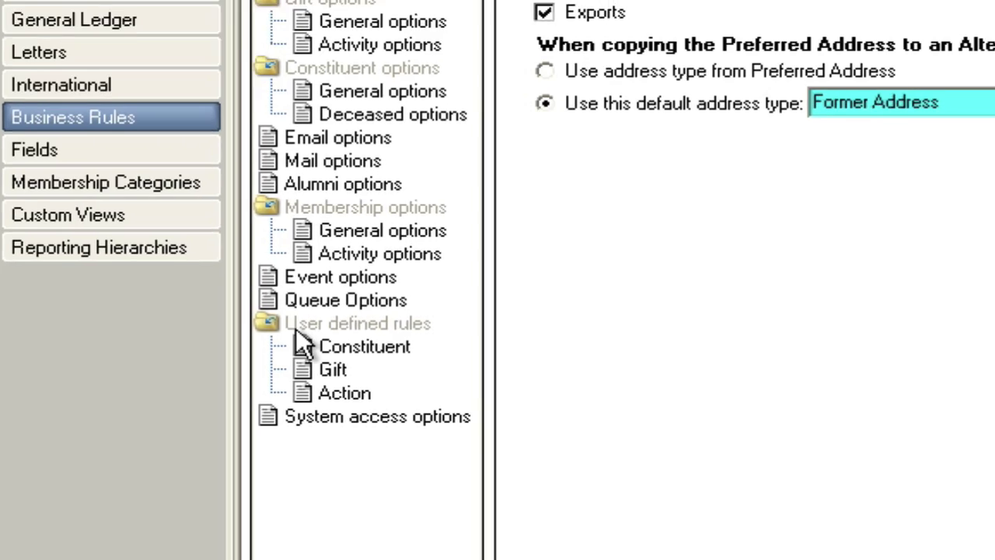
click(384, 325)
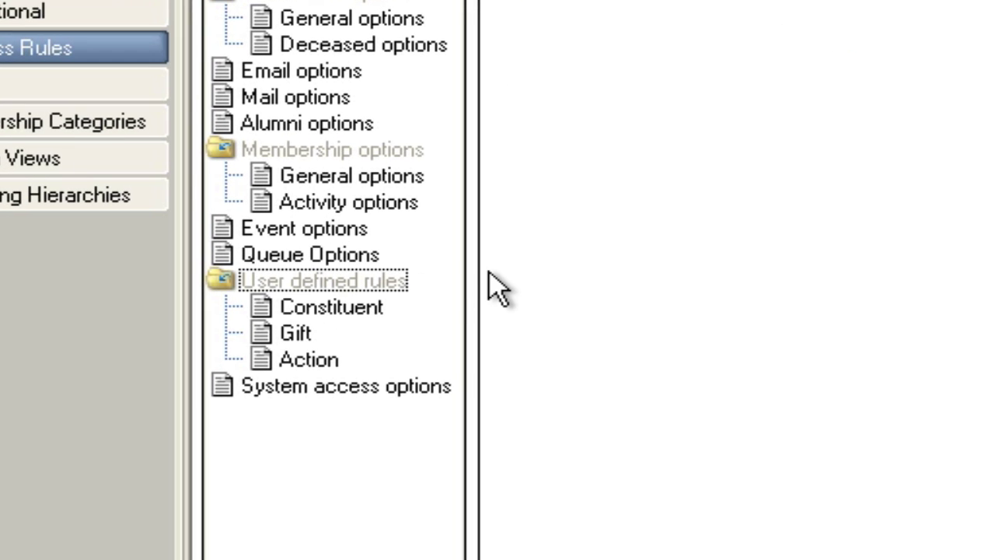
click(342, 307)
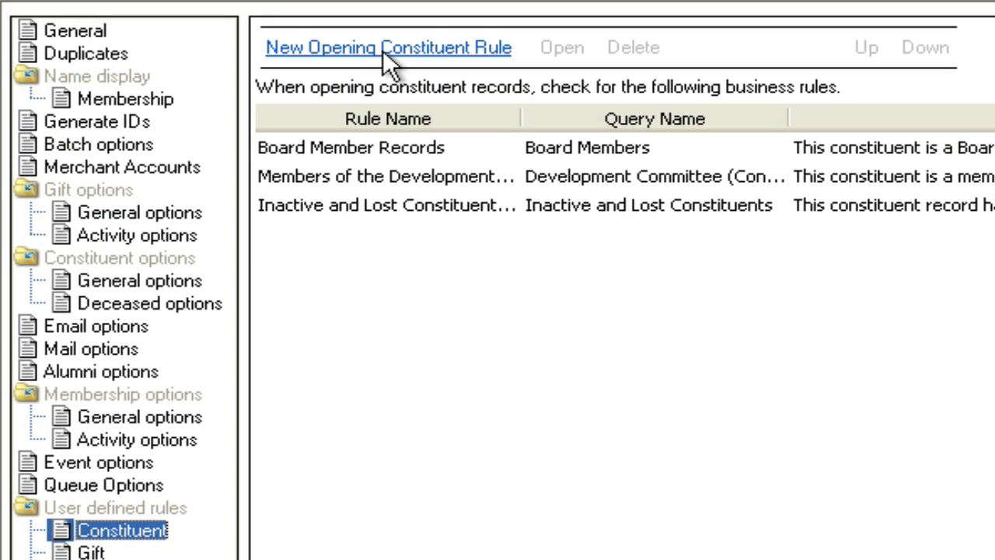
click(386, 50)
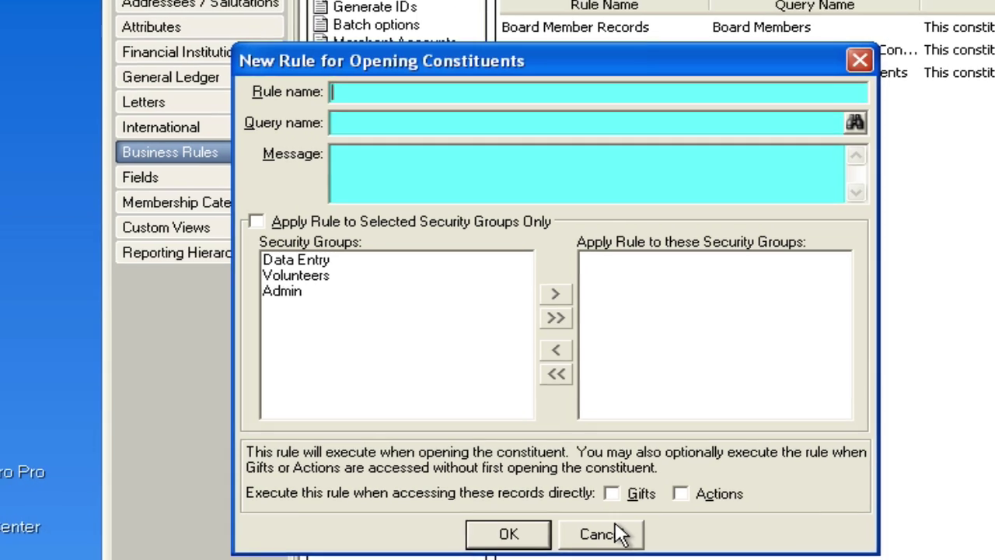
- Cancel the rule form and check the All Finance Committee Members query's Committees equals Finance filter
click(585, 517)
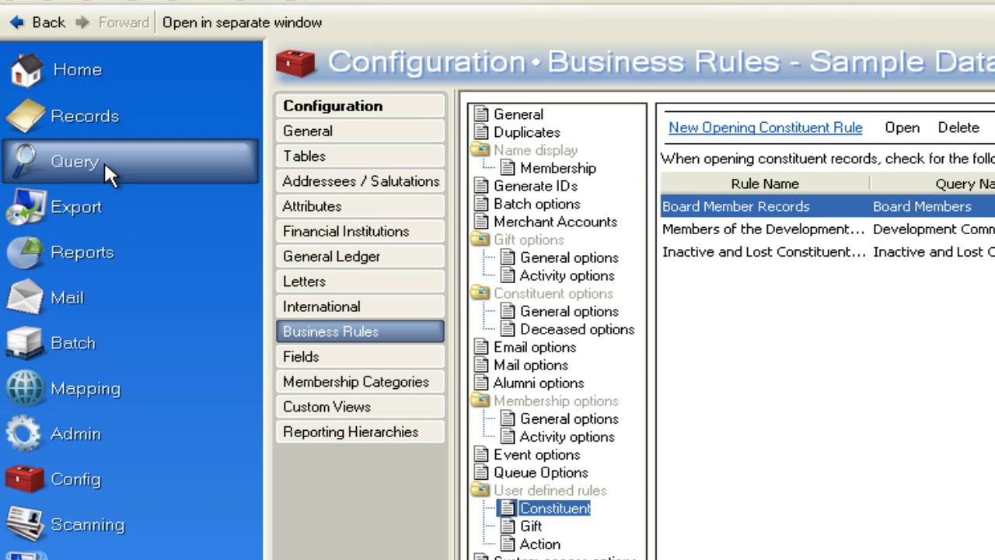
click(104, 159)
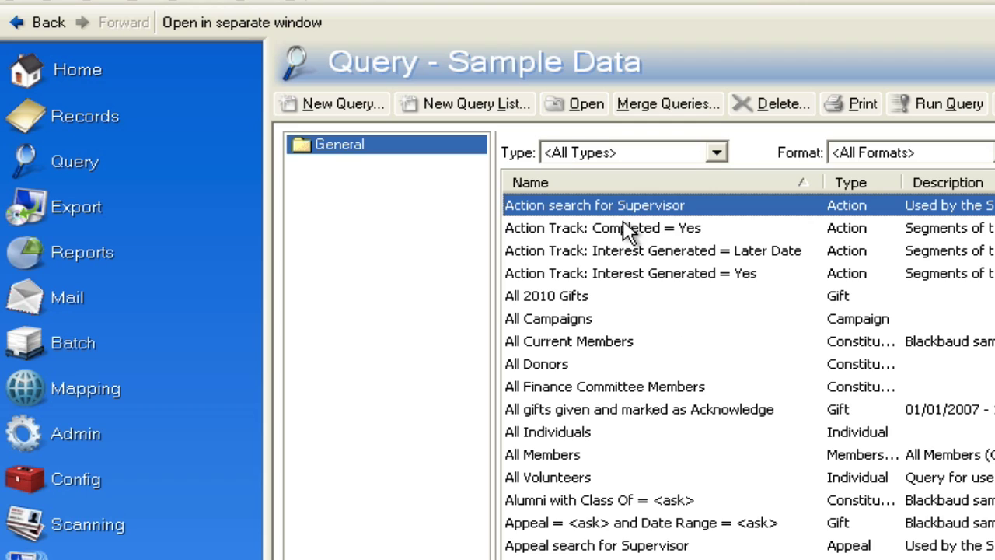
click(620, 387)
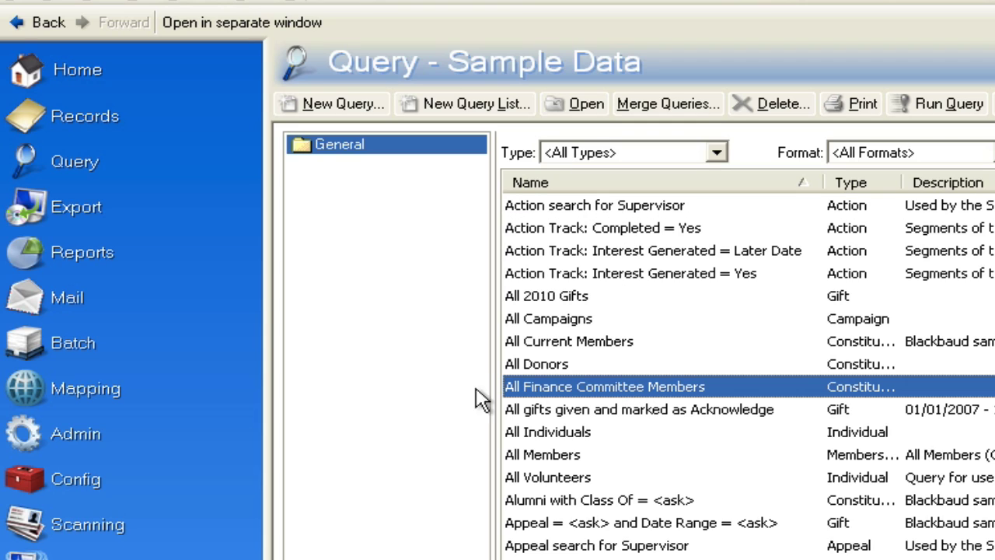
double_click(602, 389)
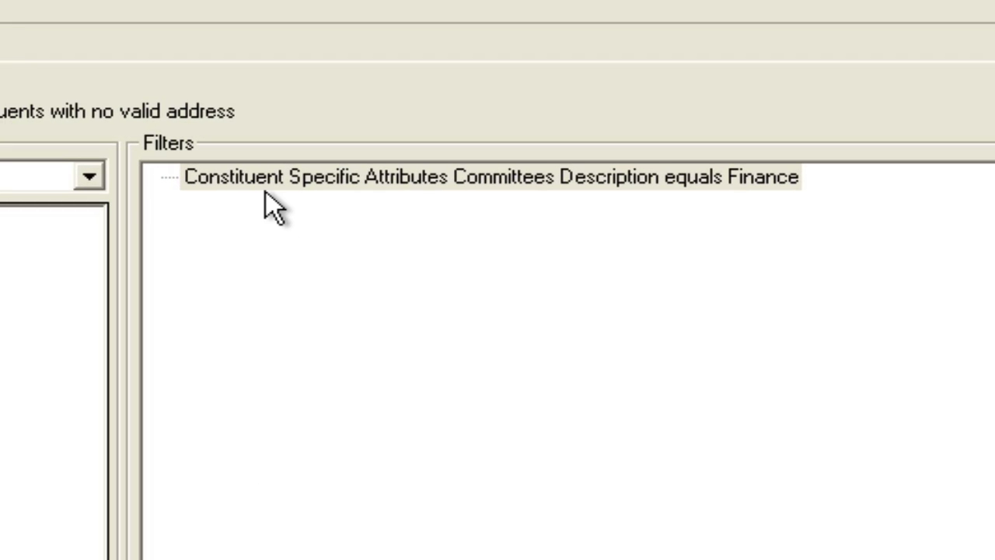
click(471, 184)
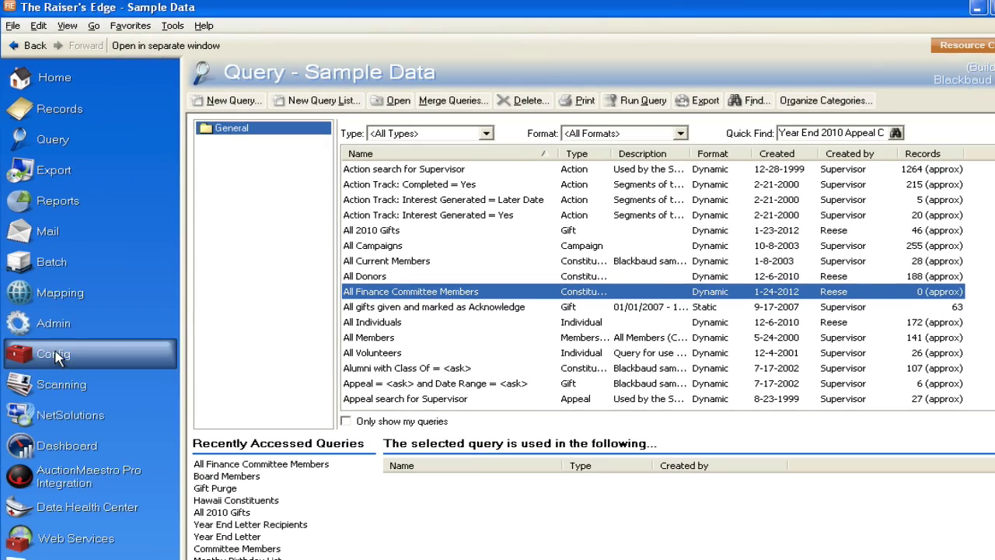
- Start a new Opening Constituent Rule from the Constituent business rules
click(59, 358)
click(274, 263)
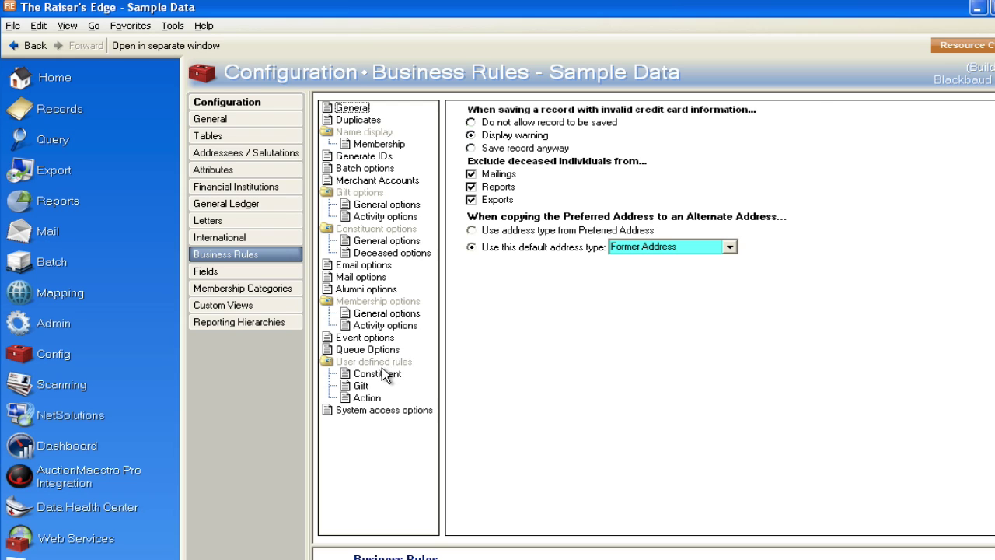
click(381, 374)
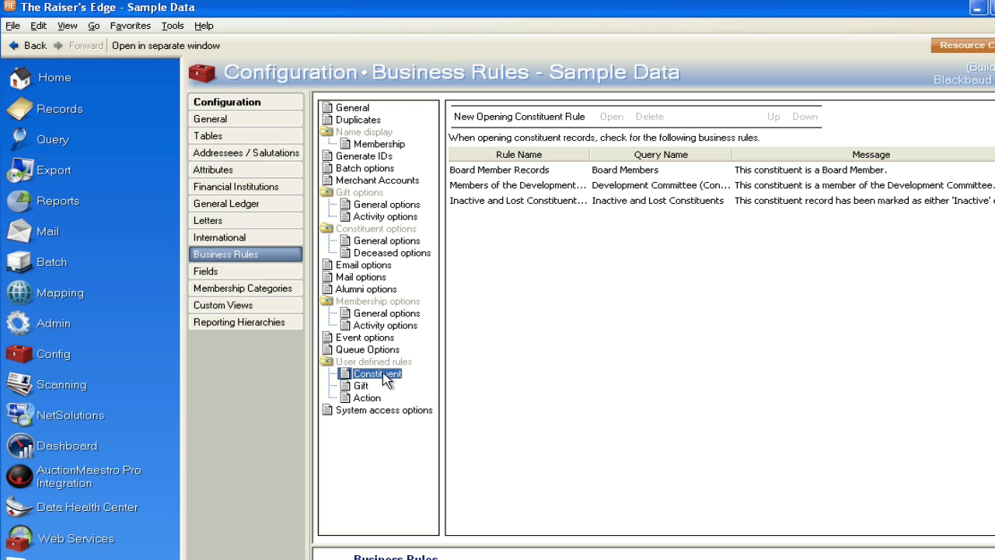
click(537, 118)
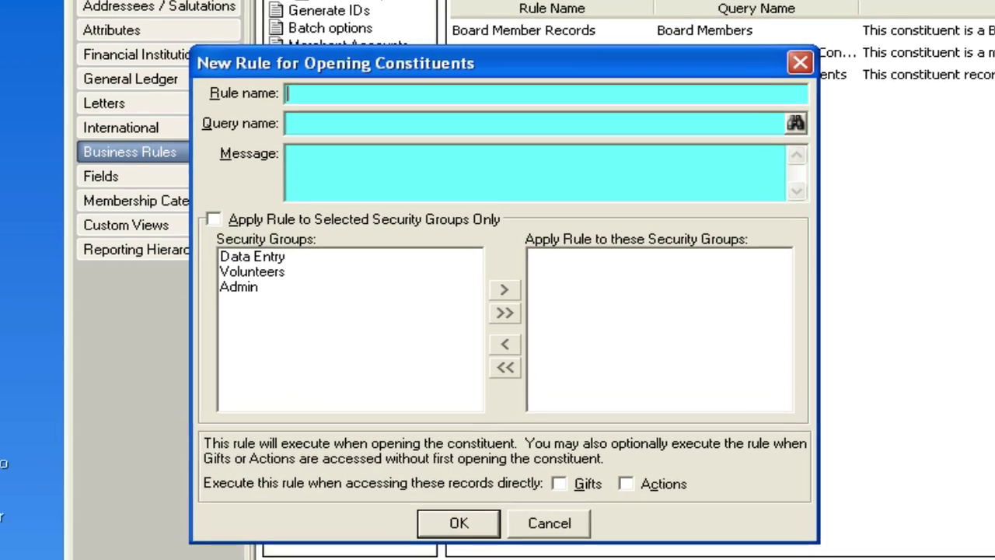
- Name the rule 'Finance Committee Member Alert'
text(Funa)
key(BackSpace)
key(BackSpace)
key(BackSpace)
text(inance Committ)
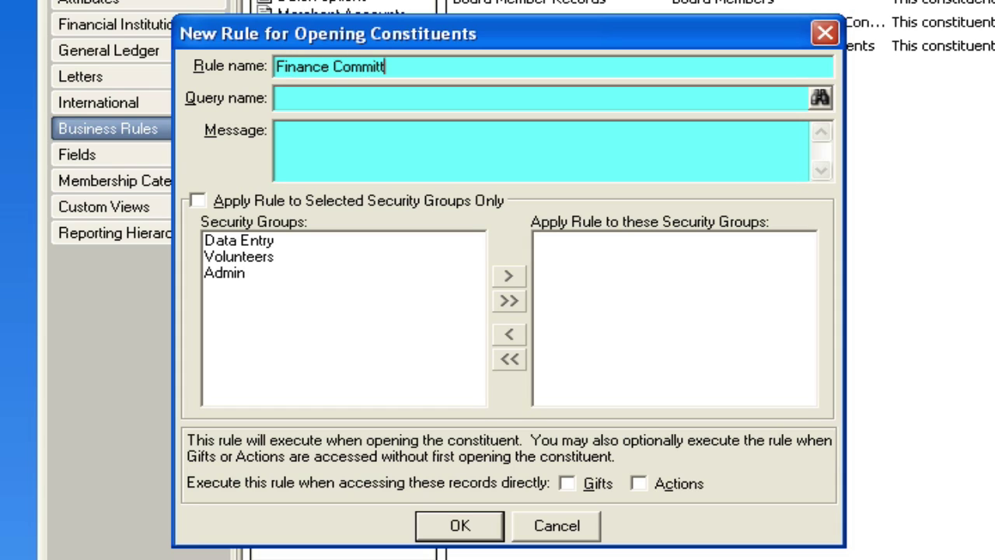
text(ee Member W)
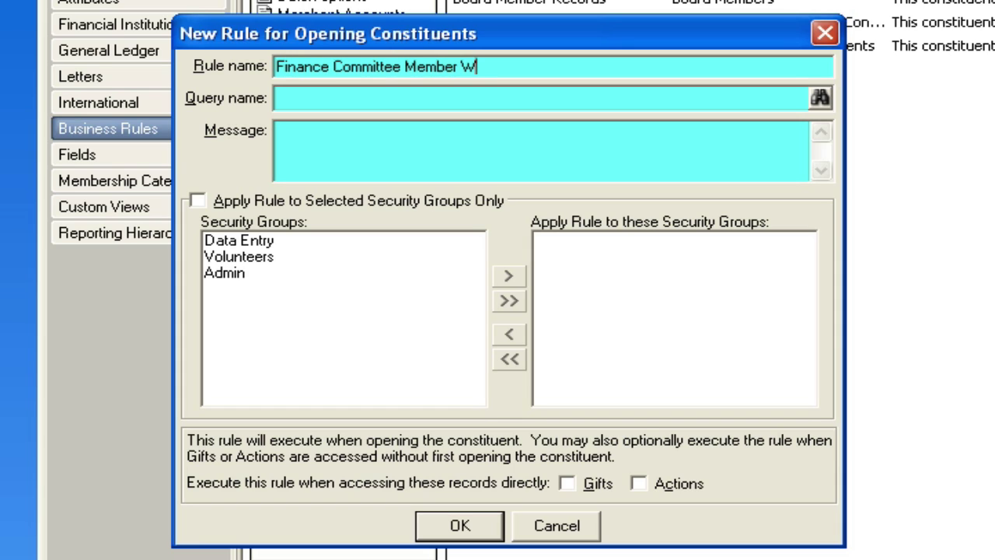
key(BackSpace)
text(Alert)
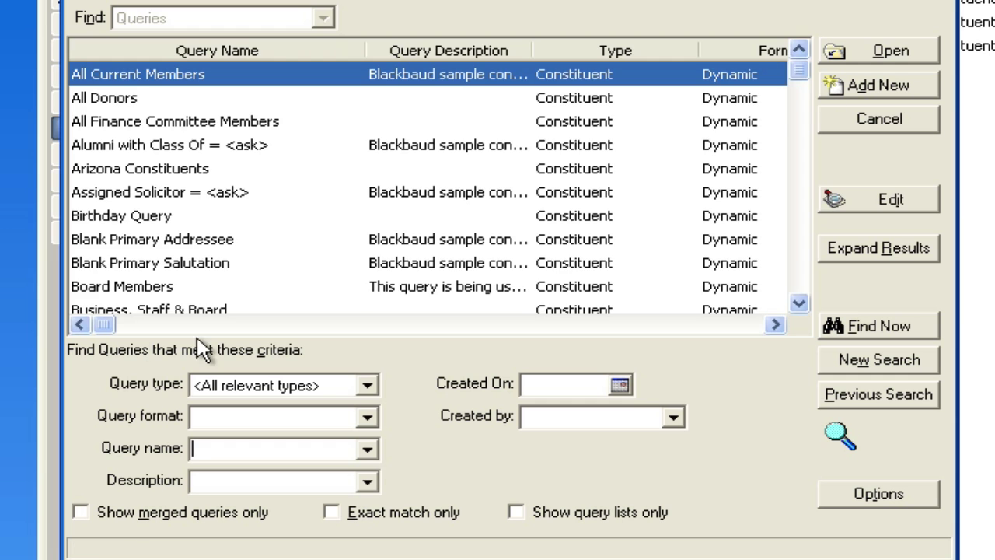
- Use the All Finance Committee Members query with the message 'This person is a member of the finance committee.' and save the rule
click(252, 125)
click(836, 53)
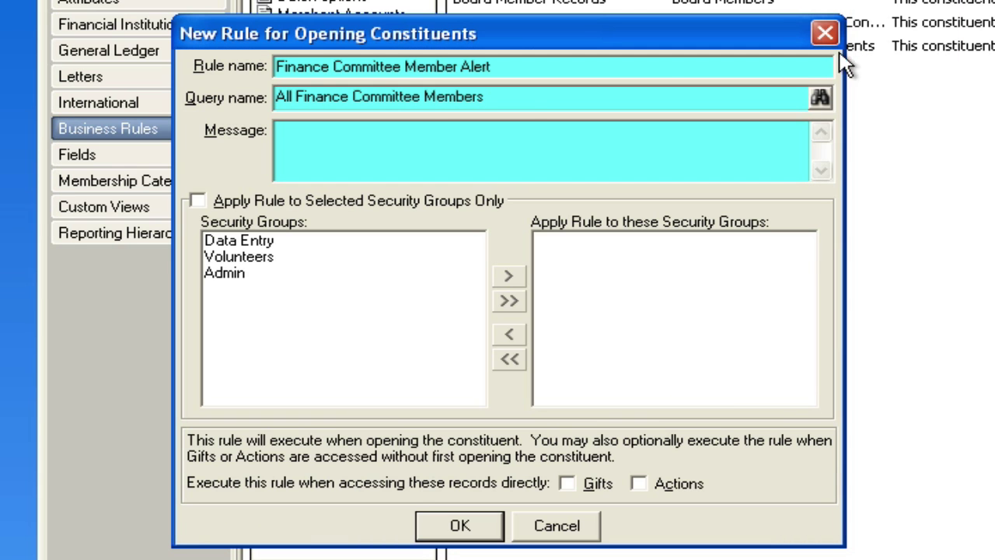
click(377, 130)
text(This )
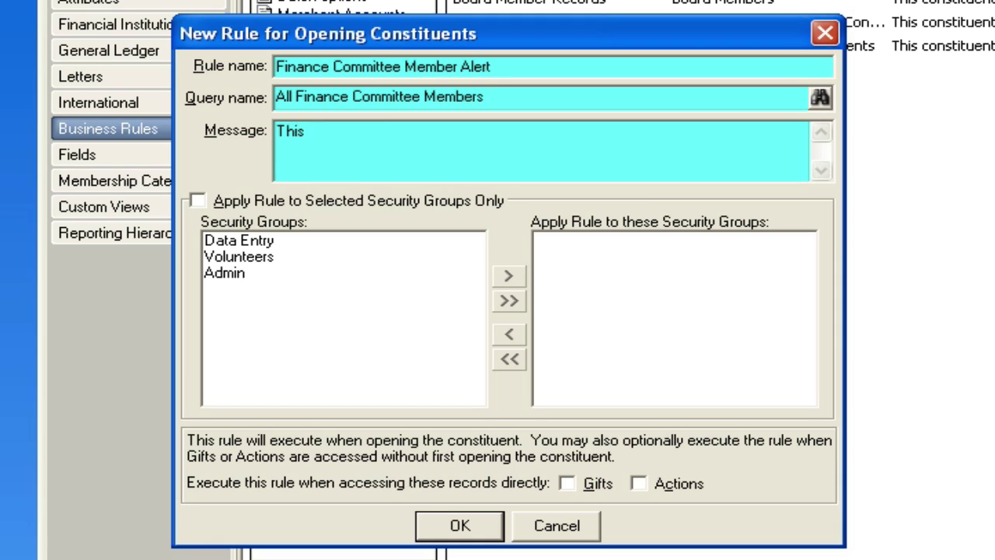
text(person is a meme)
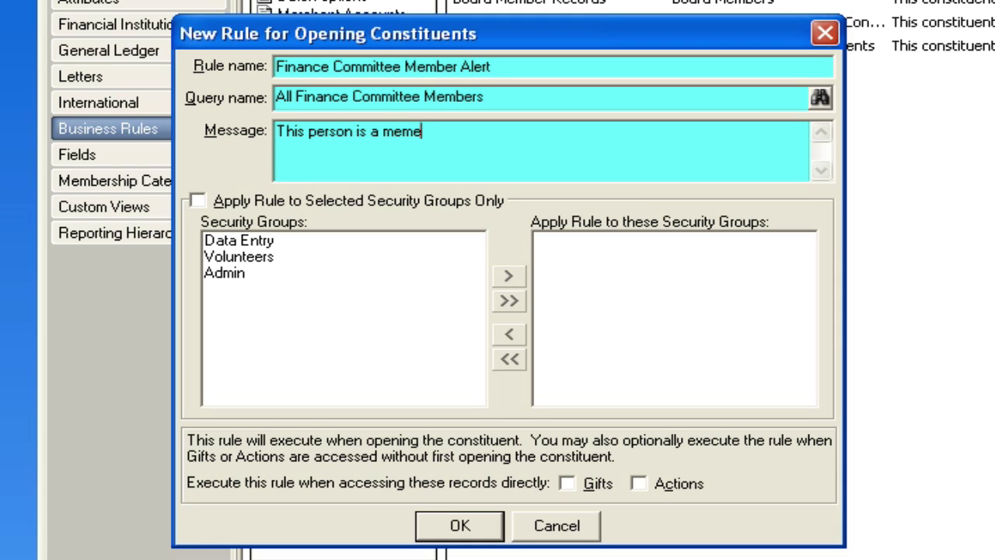
key(BackSpace)
text(ber of the finance)
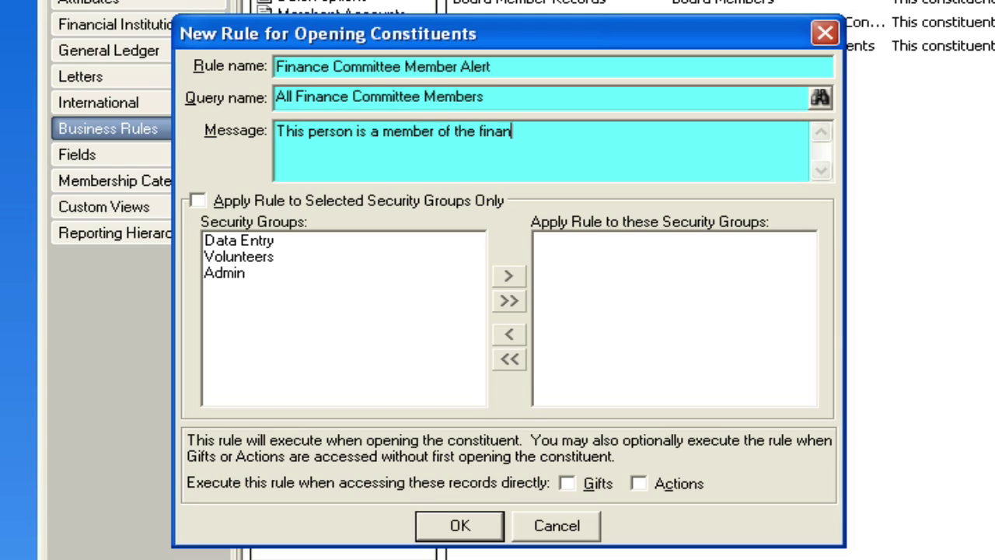
text( committee.)
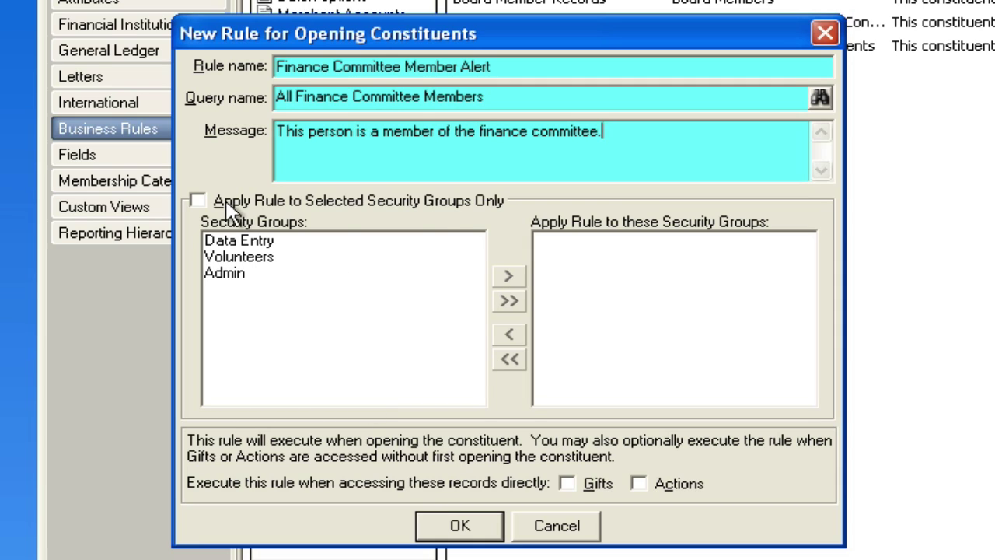
click(458, 519)
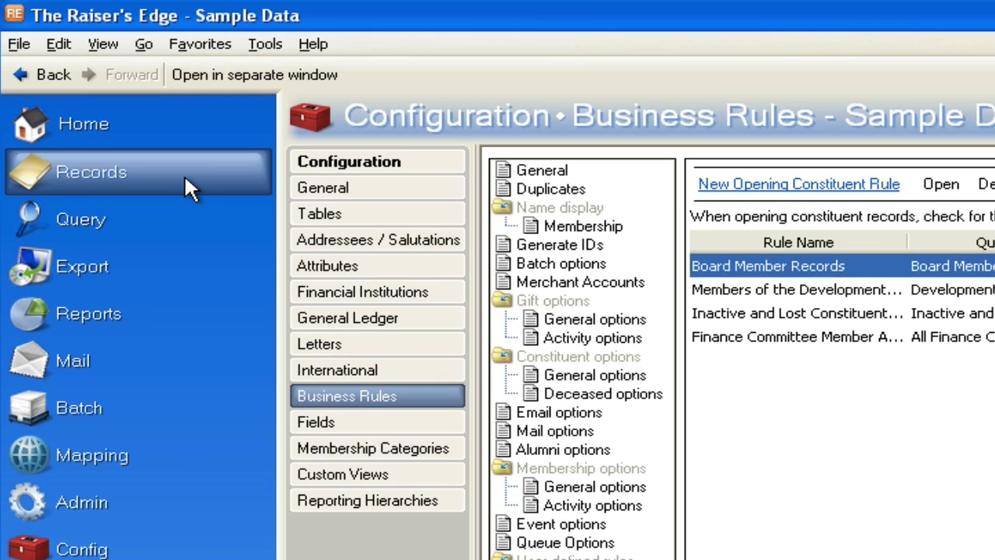
- Open a recently accessed constituent record from Records to test the new alert
click(0, 0)
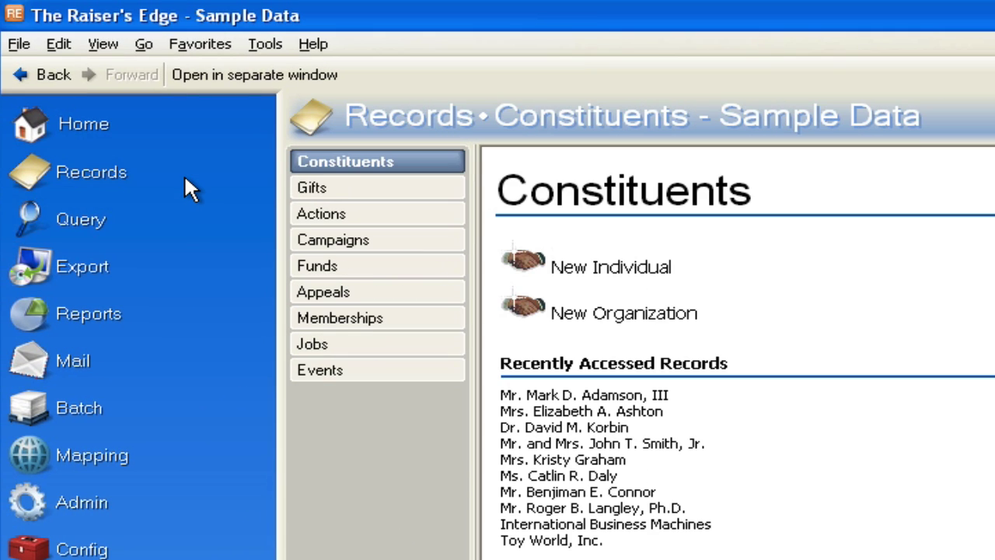
click(558, 398)
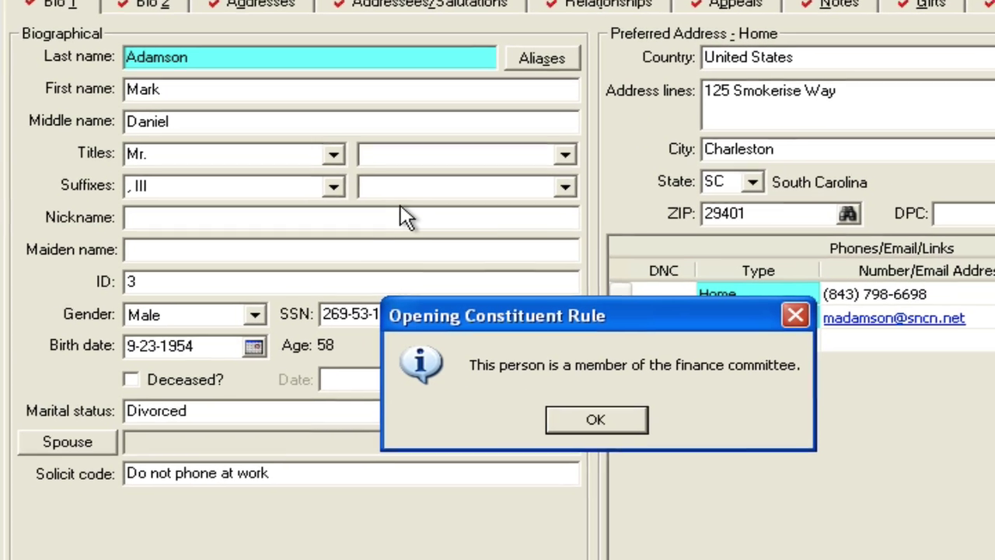